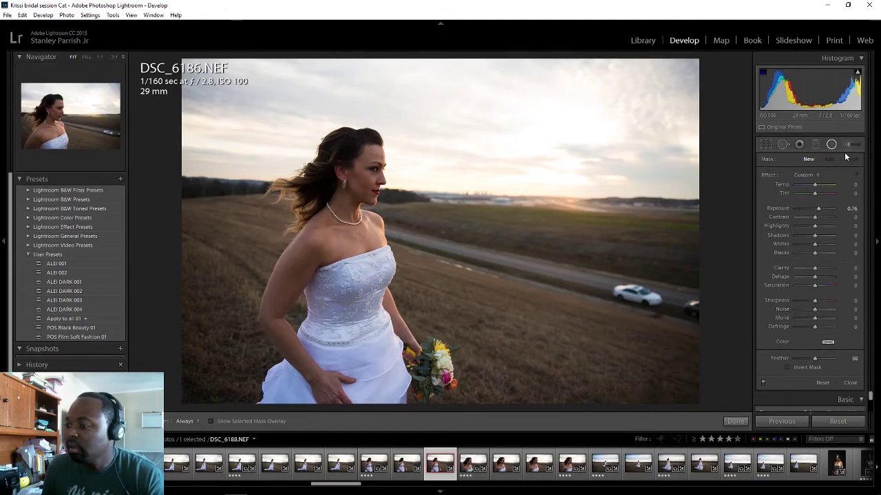
Draw a new radial filter over the sky, then enlarge and shift it just right of the bride's face
click(832, 144)
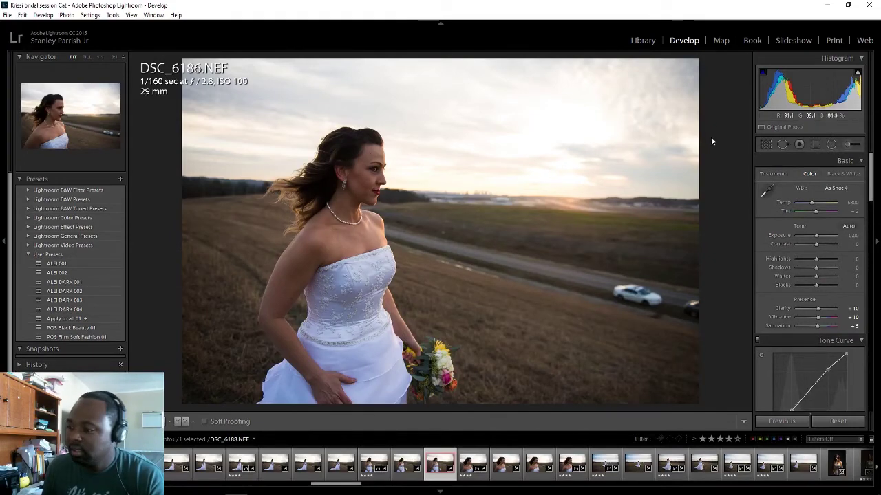
click(830, 145)
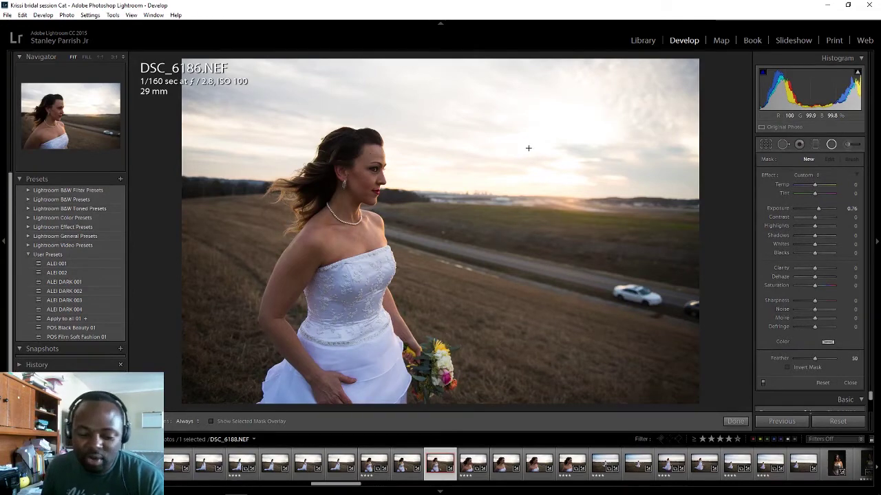
drag(465, 97, 576, 185)
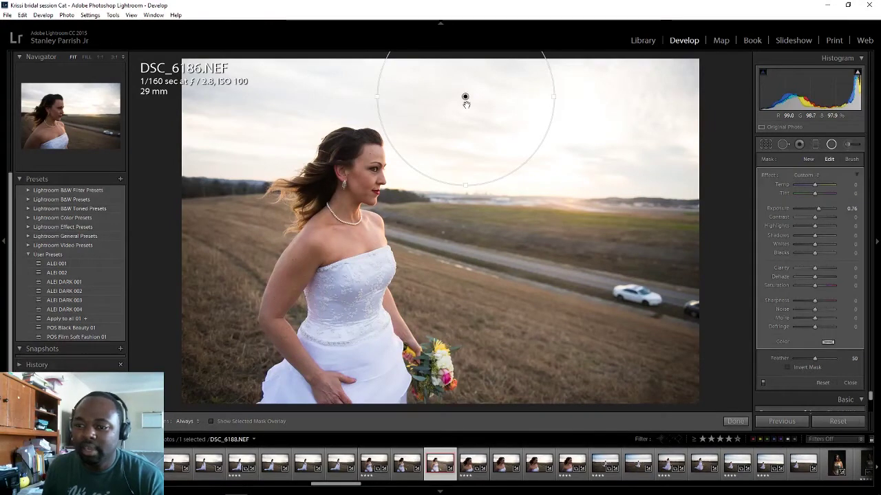
drag(465, 97, 512, 158)
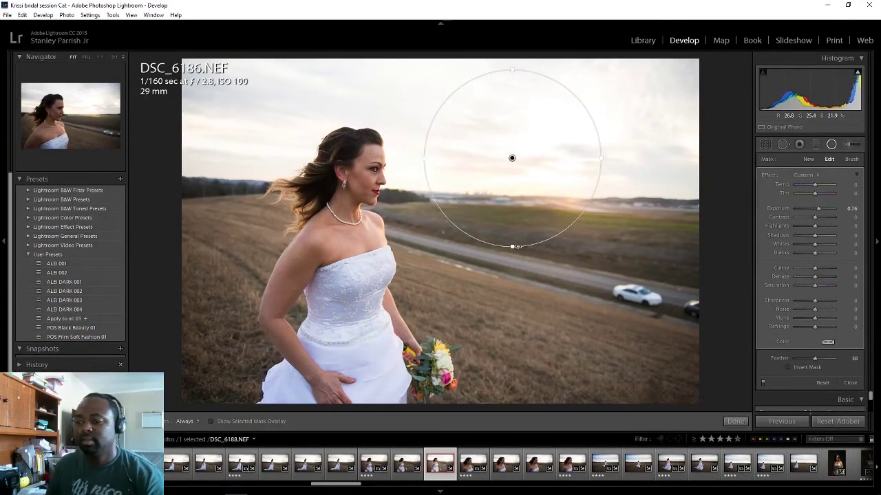
drag(512, 246, 507, 328)
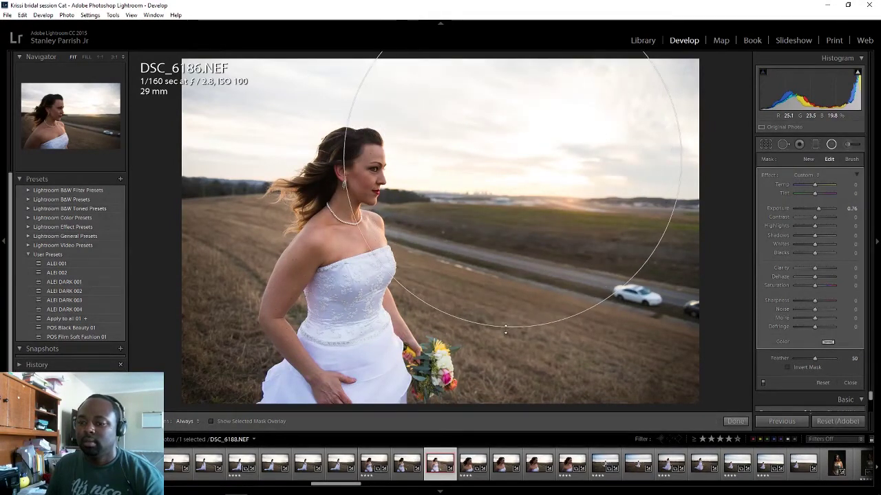
drag(533, 151, 543, 157)
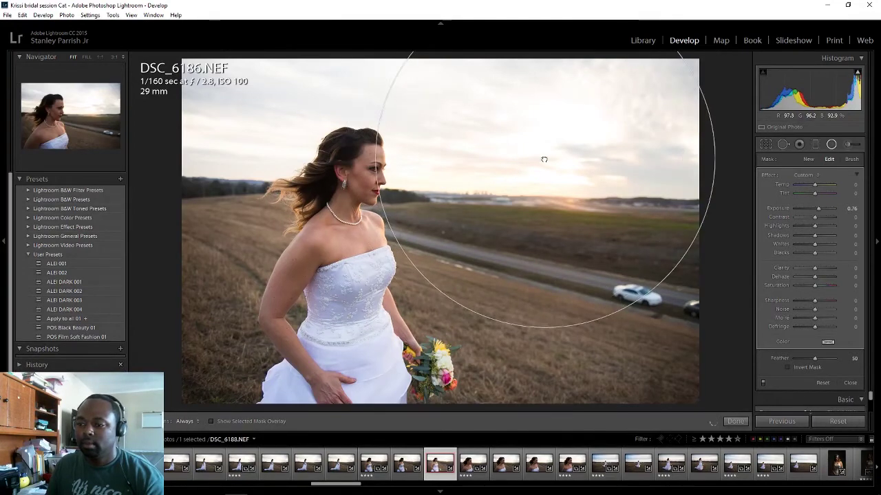
drag(544, 329, 542, 335)
drag(546, 156, 545, 180)
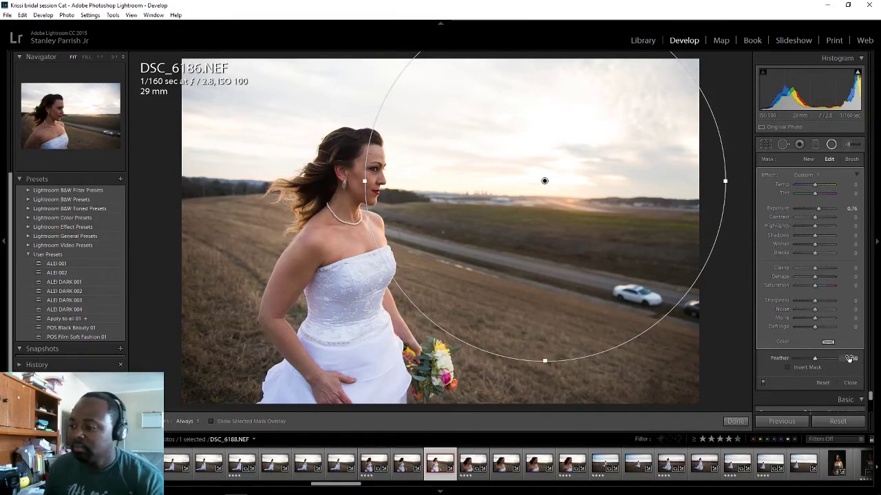
Reset the radial filter's Exposure to 0.00
click(852, 208)
text(0)
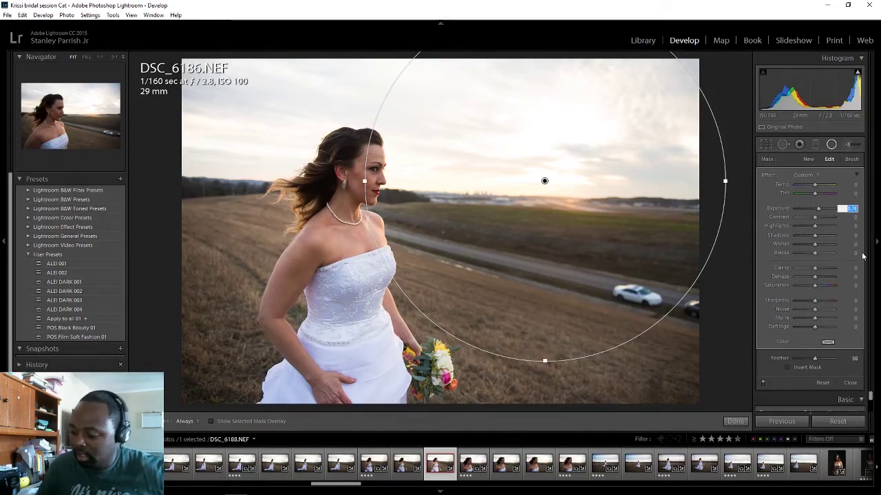
key(Return)
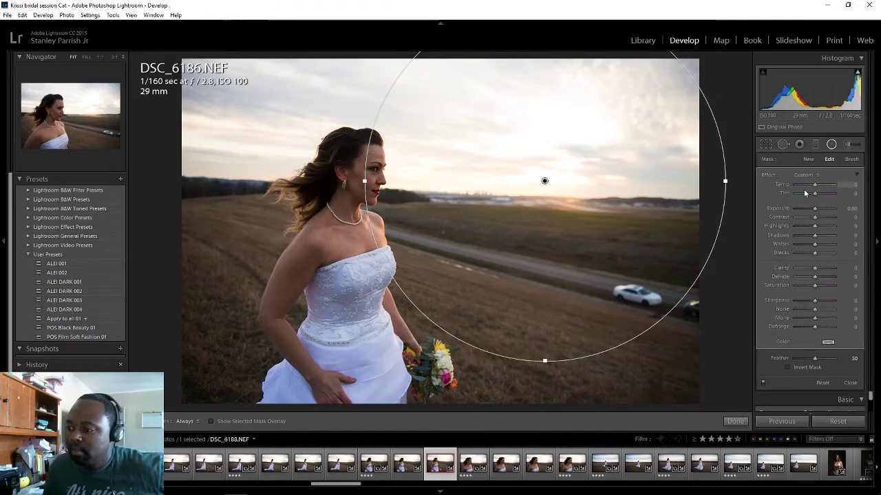
Invert the radial filter mask and set Exposure to 1.52 and Highlights to -64
click(788, 367)
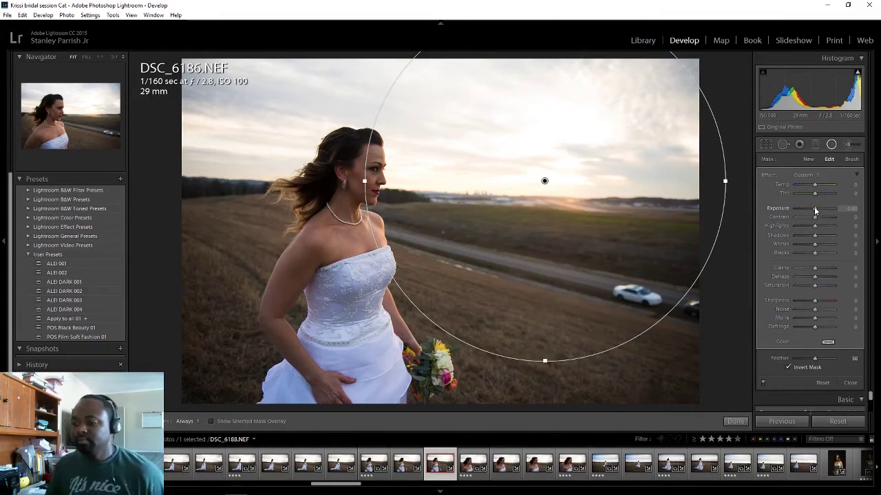
drag(814, 208, 820, 209)
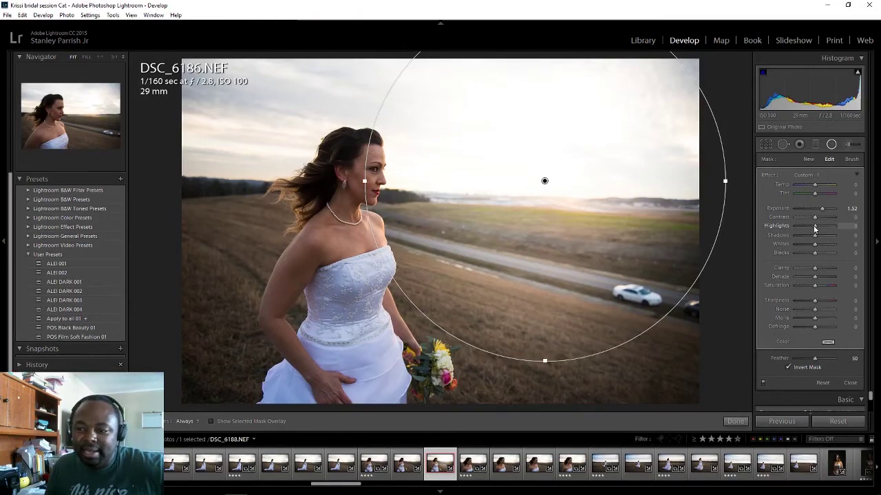
drag(815, 227, 808, 230)
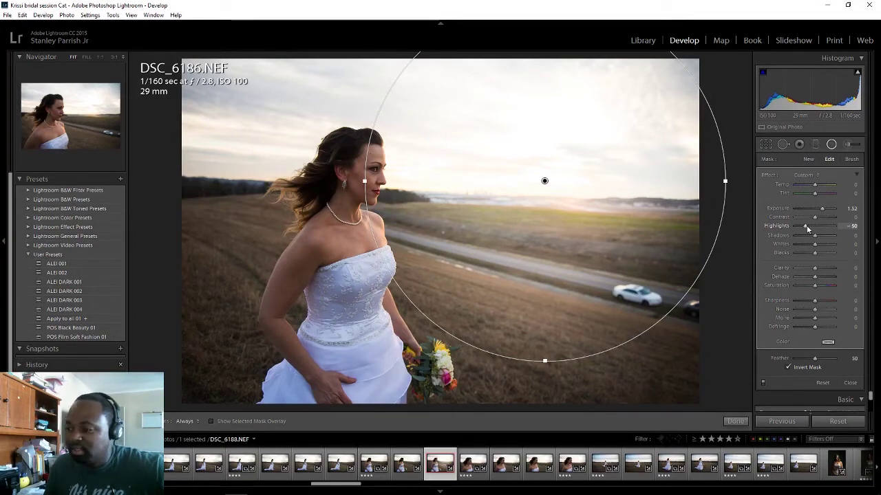
drag(807, 227, 804, 226)
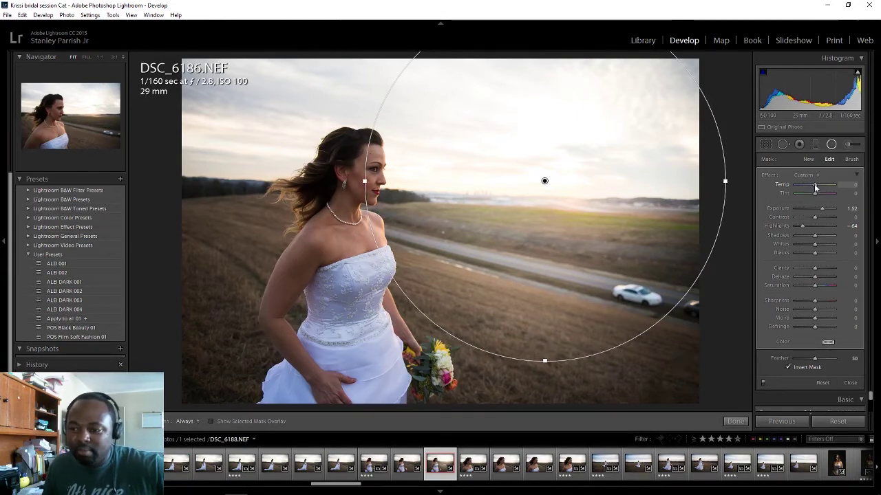
Raise the radial filter's Temp to 67 for a golden sky
drag(815, 187, 828, 183)
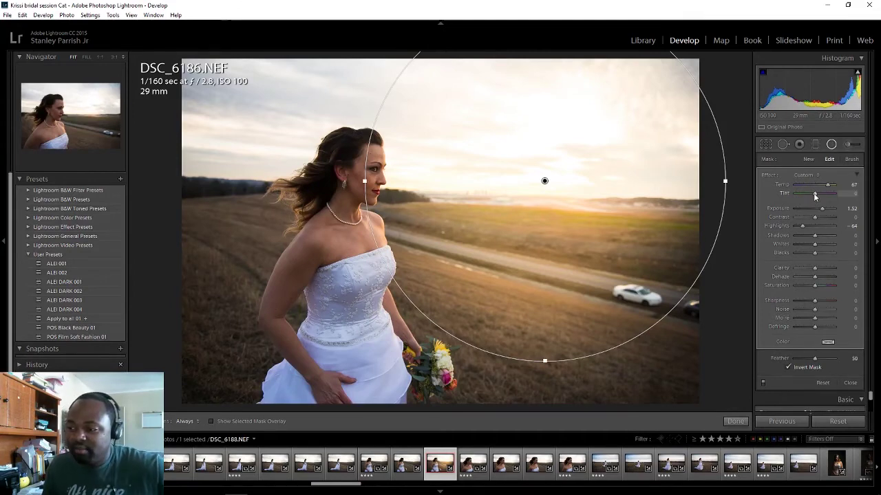
Set the radial filter's Tint to 29 for a pinker sunset glow
drag(814, 193, 816, 194)
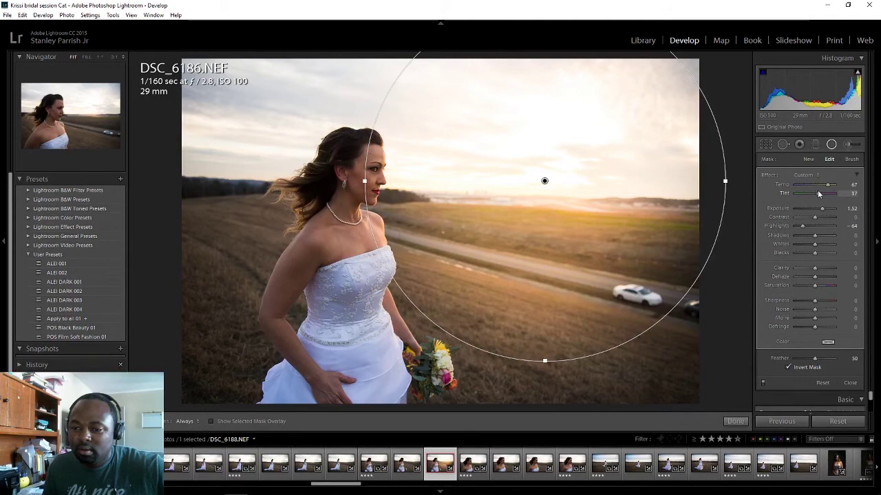
drag(822, 193, 820, 193)
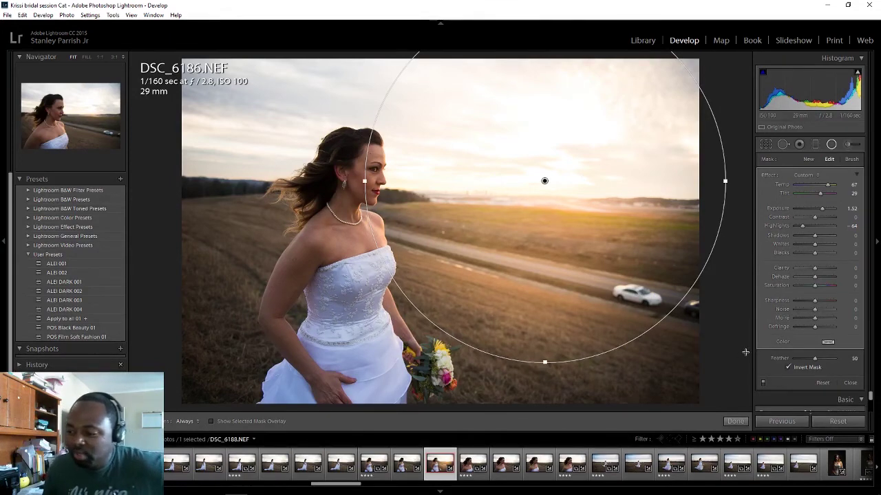
Toggle the radial filter off and back on to compare the glow
click(763, 382)
click(763, 382)
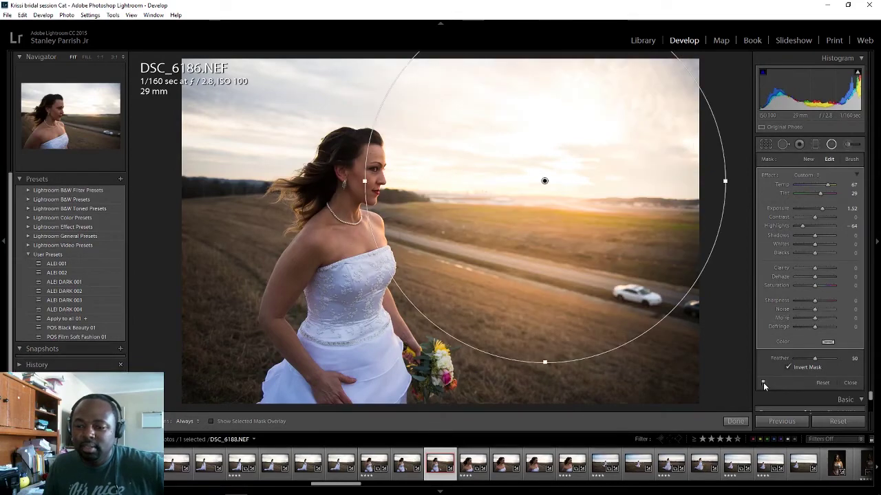
click(763, 382)
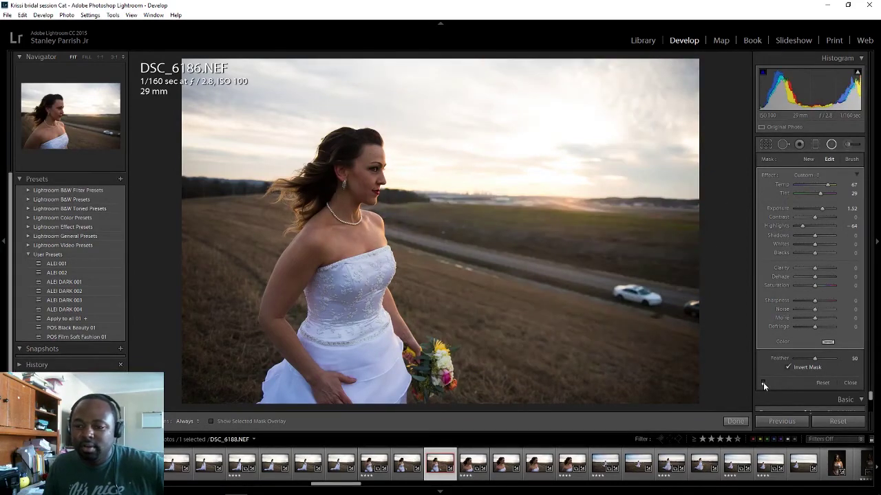
click(763, 383)
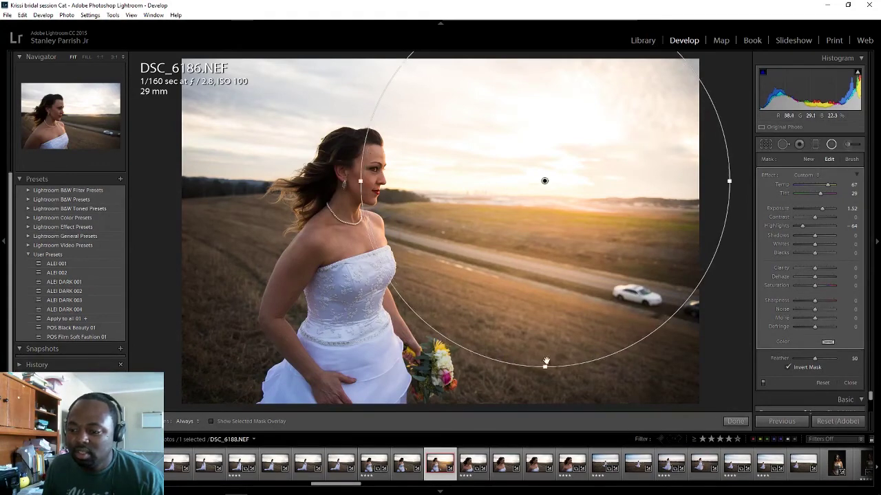
Enlarge the circle downward and toward the bride, shift it up-left, then compare again
drag(545, 362, 546, 370)
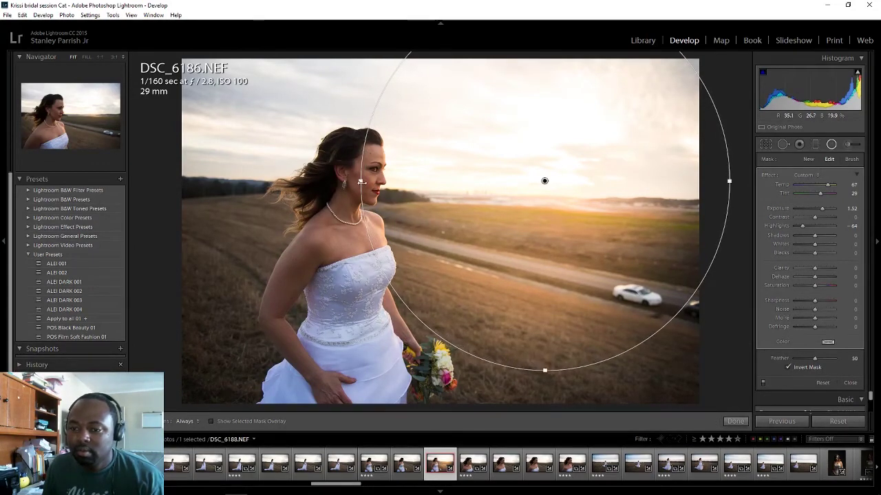
drag(361, 181, 349, 181)
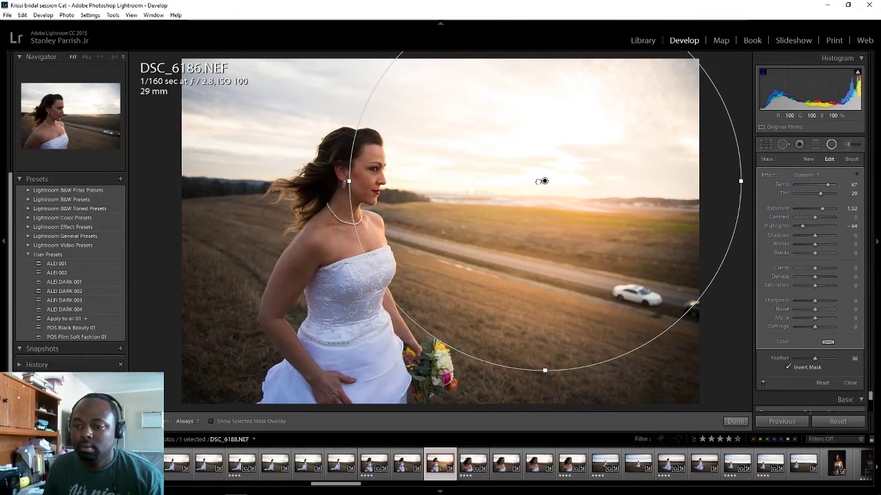
drag(541, 181, 527, 177)
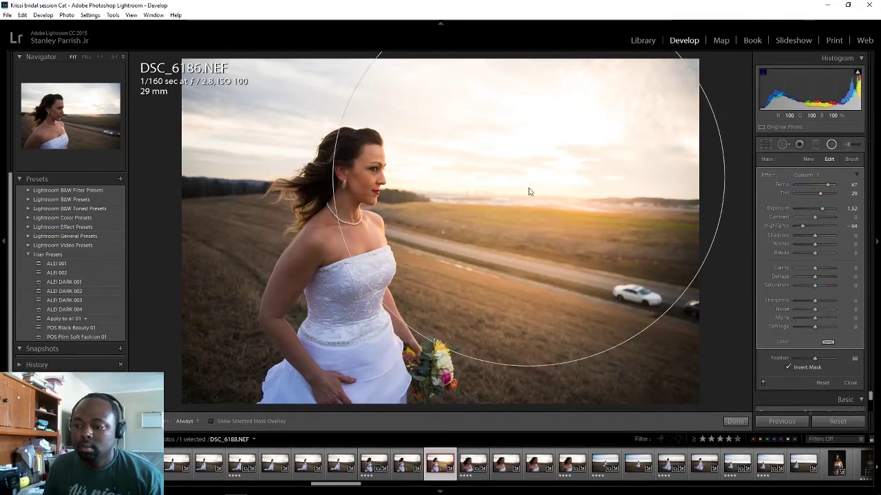
drag(527, 370, 528, 371)
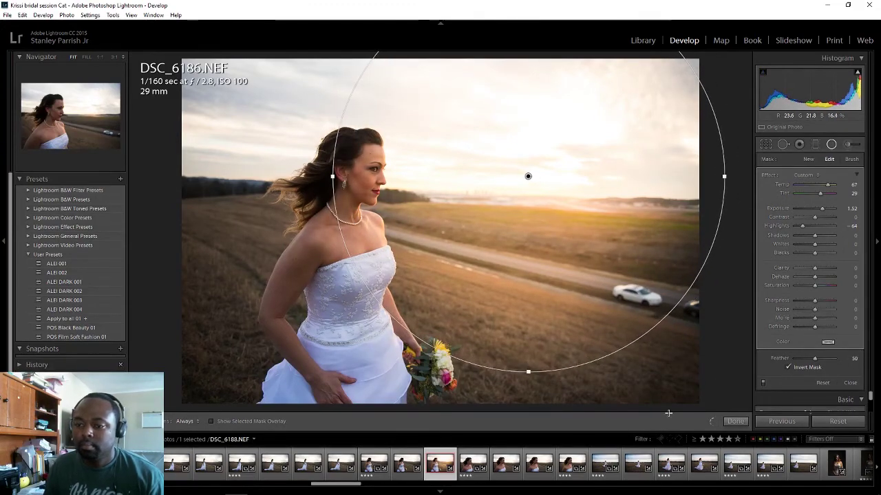
click(762, 383)
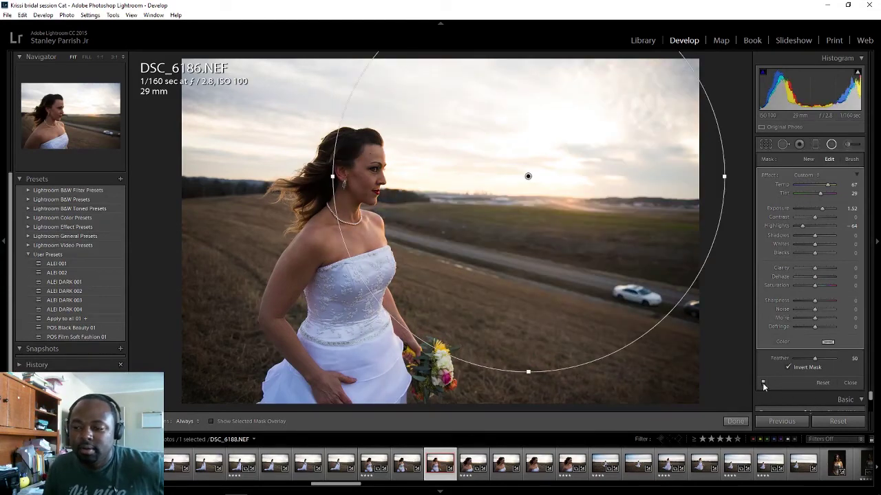
click(762, 383)
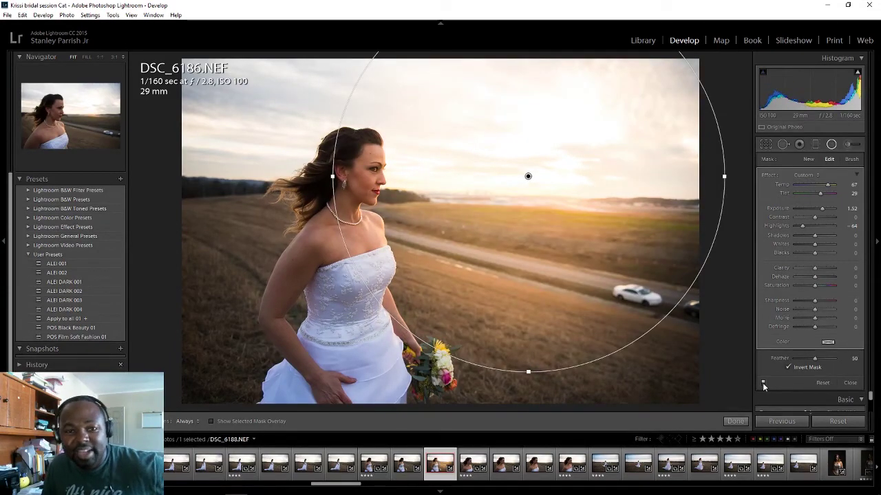
click(762, 383)
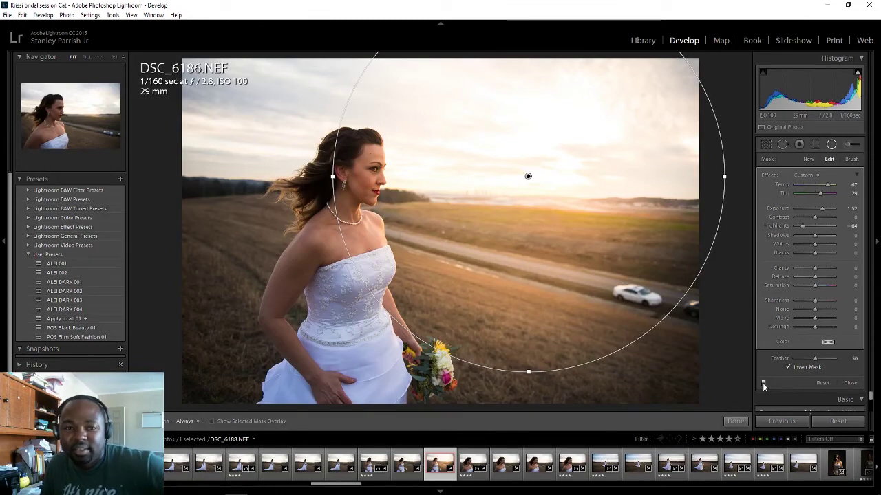
click(762, 383)
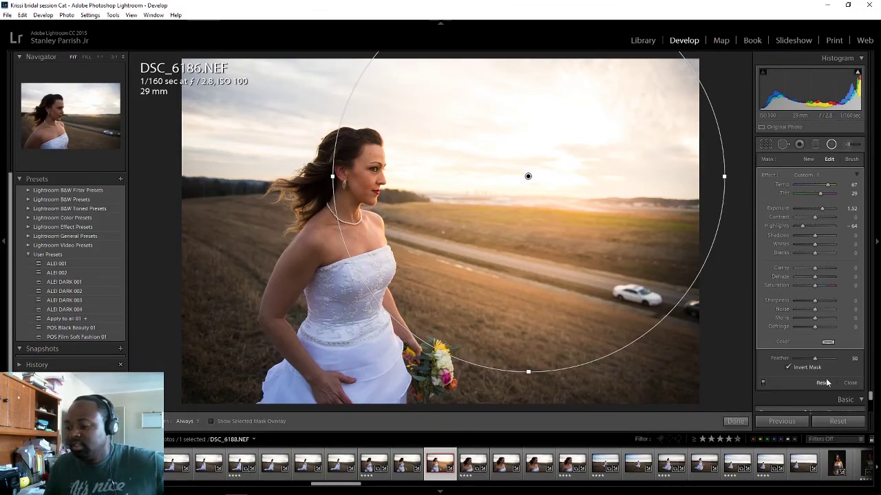
Finish the radial filter edit with Done, keeping the warm pinkish sunset glow
click(740, 423)
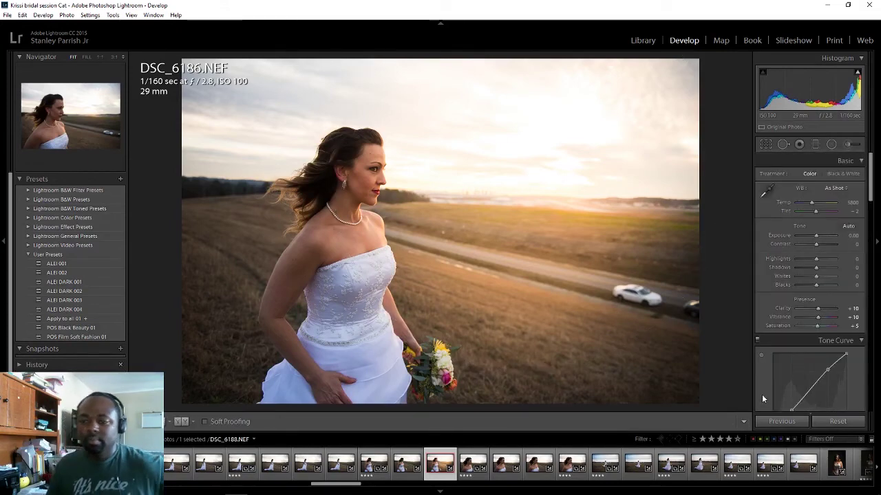